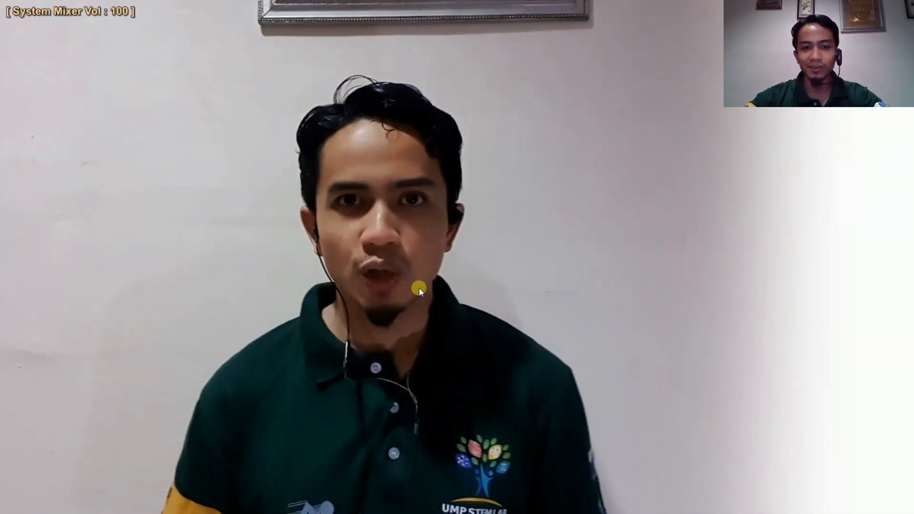
Preview the 6.Legal.mkv recording from about the one-minute mark, pausing playback and leaving full screen
{"action": "left_click", "coordinate": [464, 261]}
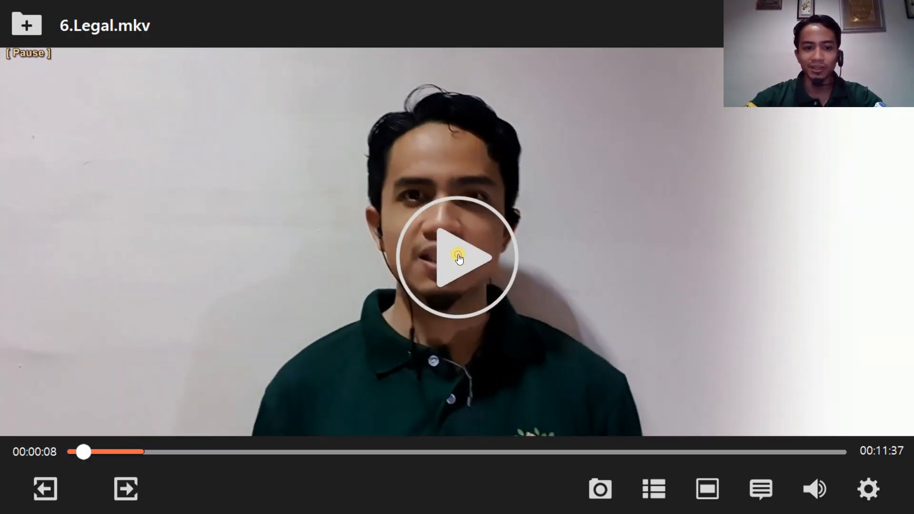
{"action": "left_click", "coordinate": [138, 453]}
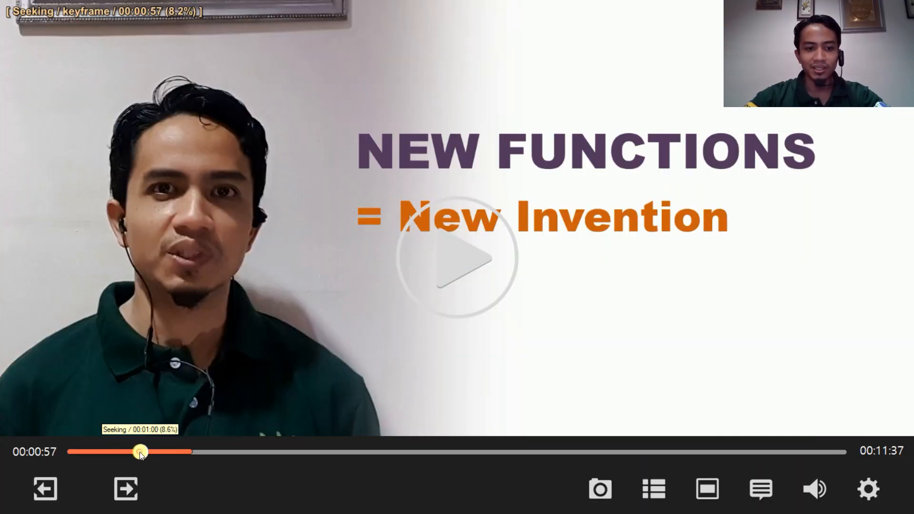
{"action": "left_click", "coordinate": [458, 270]}
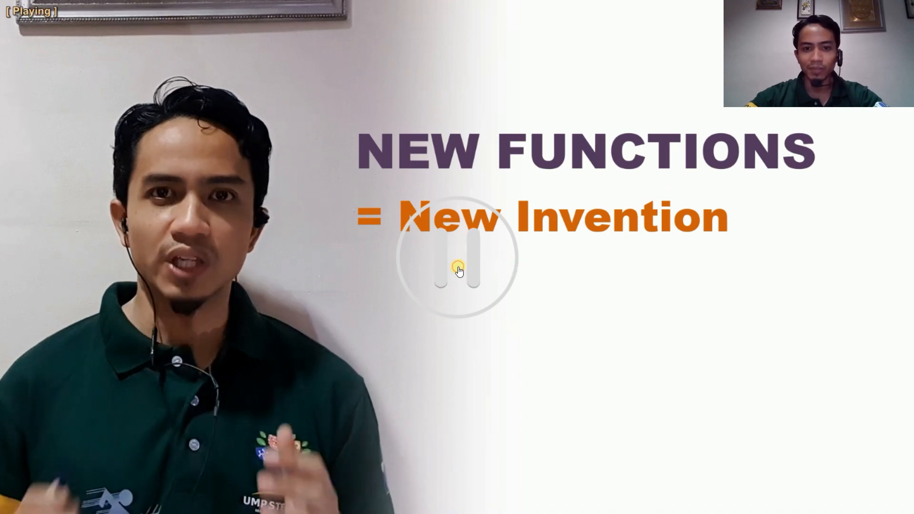
{"action": "left_click", "coordinate": [460, 266]}
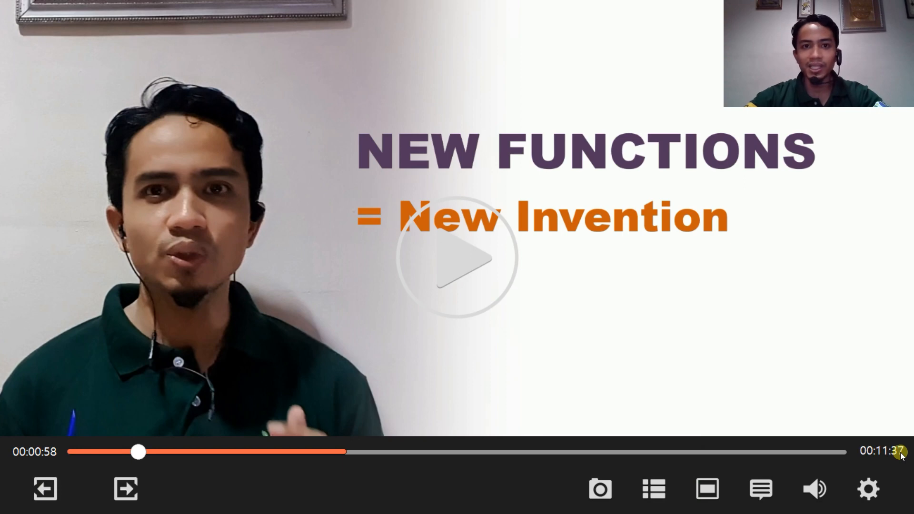
{"action": "double_click", "coordinate": [779, 141]}
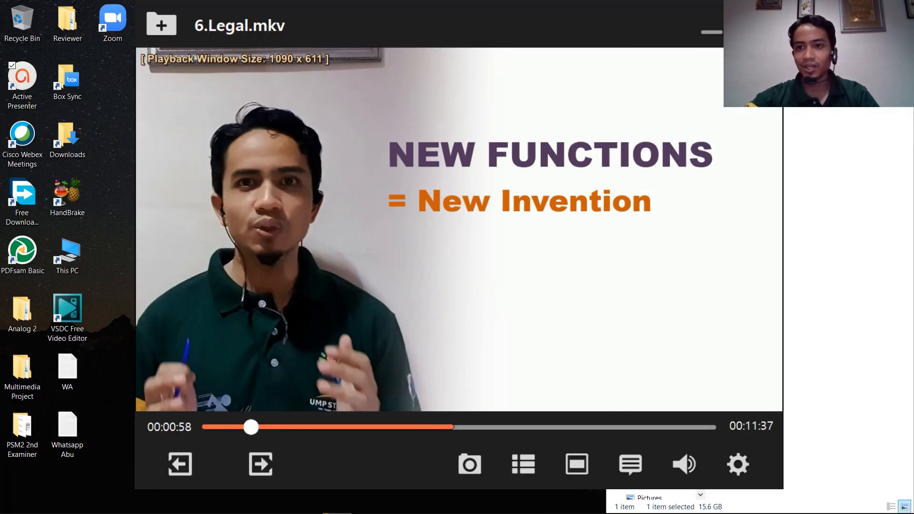
Check the file size in the 6.Legal video's properties, minimizing the video player that covers them
{"action": "left_click", "coordinate": [871, 210]}
{"action": "left_click", "coordinate": [745, 162]}
{"action": "right_click", "coordinate": [745, 162]}
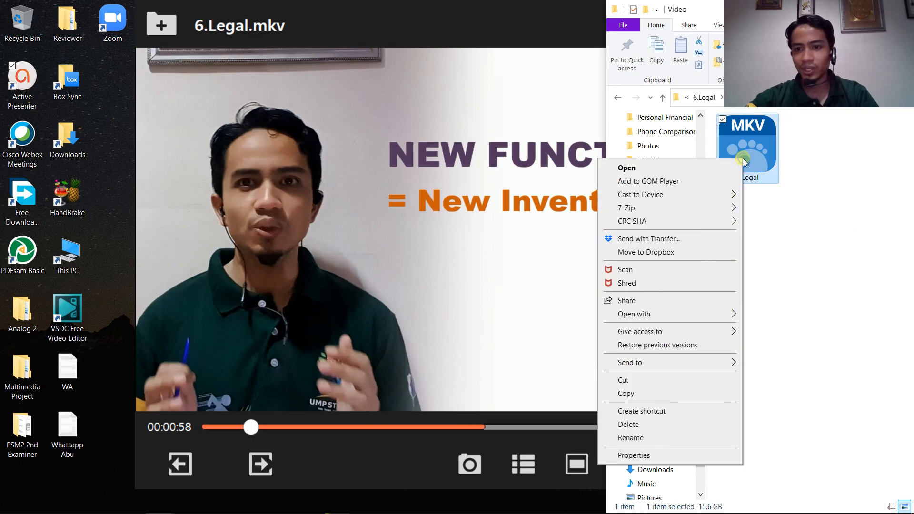
{"action": "left_click", "coordinate": [633, 455]}
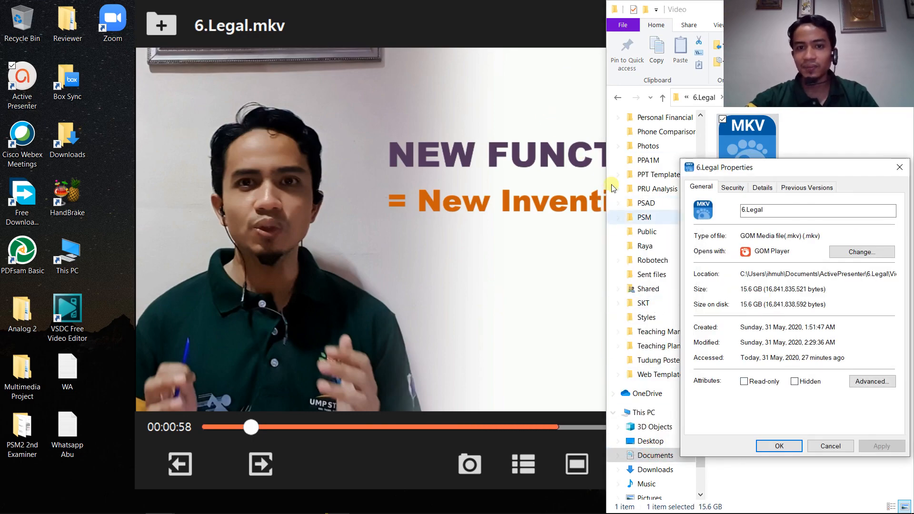
{"action": "left_click", "coordinate": [522, 13]}
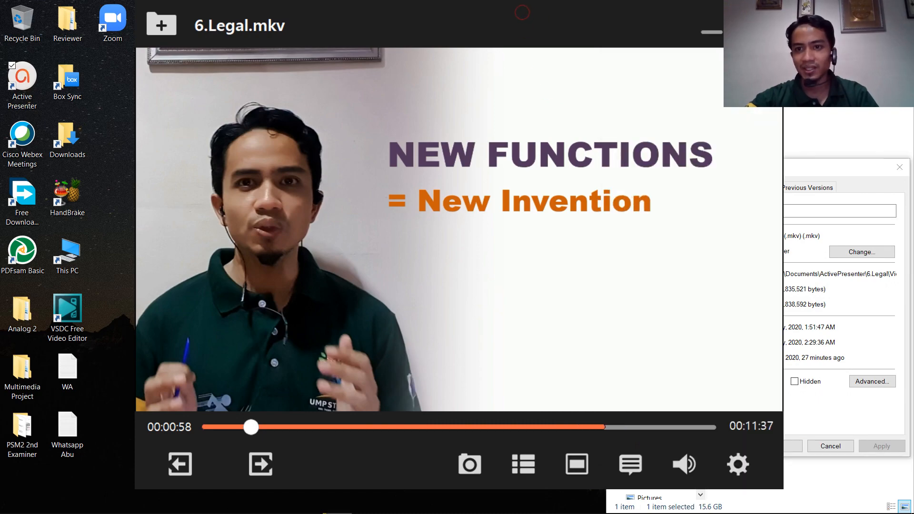
{"action": "left_click", "coordinate": [712, 32]}
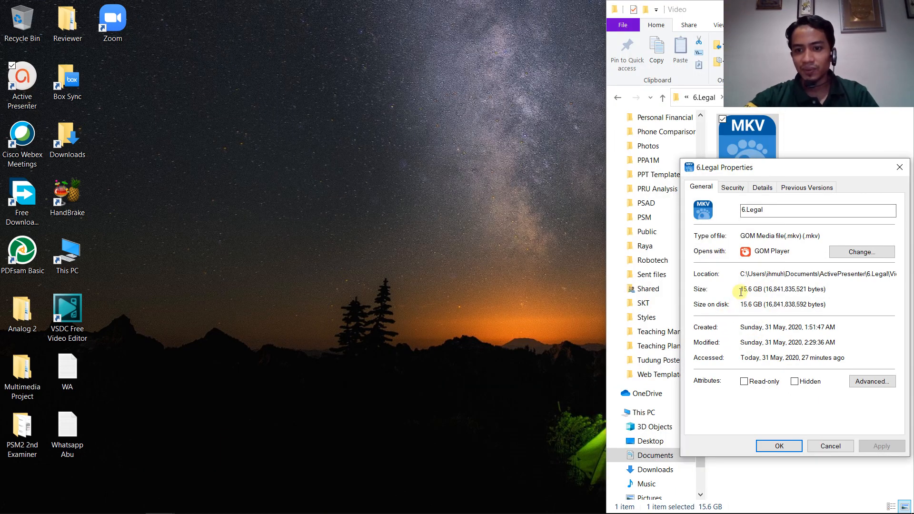
{"action": "left_click_drag", "start_coordinate": [764, 288], "coordinate": [741, 289]}
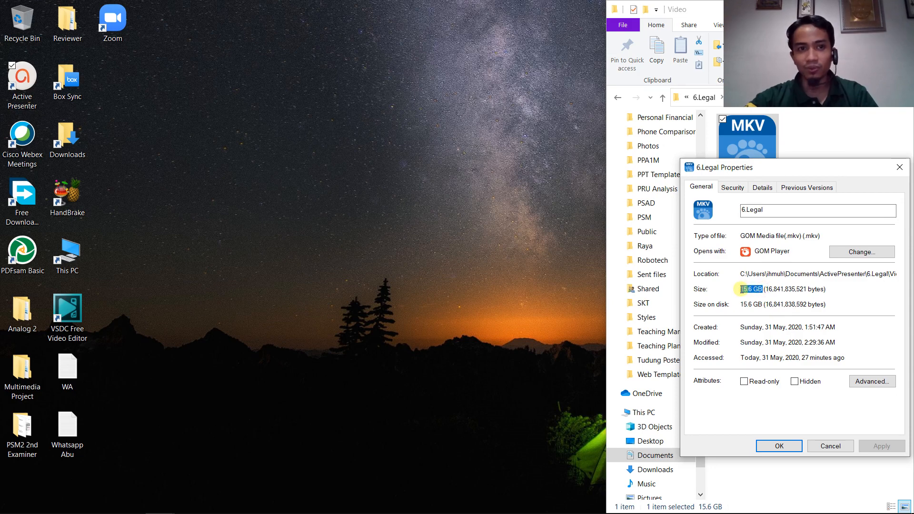
{"action": "left_click", "coordinate": [779, 446]}
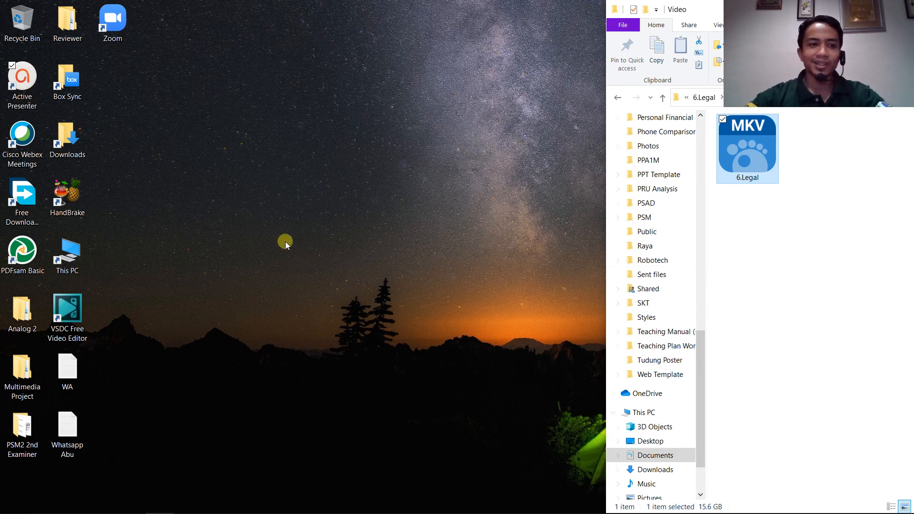
Look over the HandBrake download page at handbrake.fr, highlighting its "Free and Open Source" feature
{"action": "left_click", "coordinate": [74, 190]}
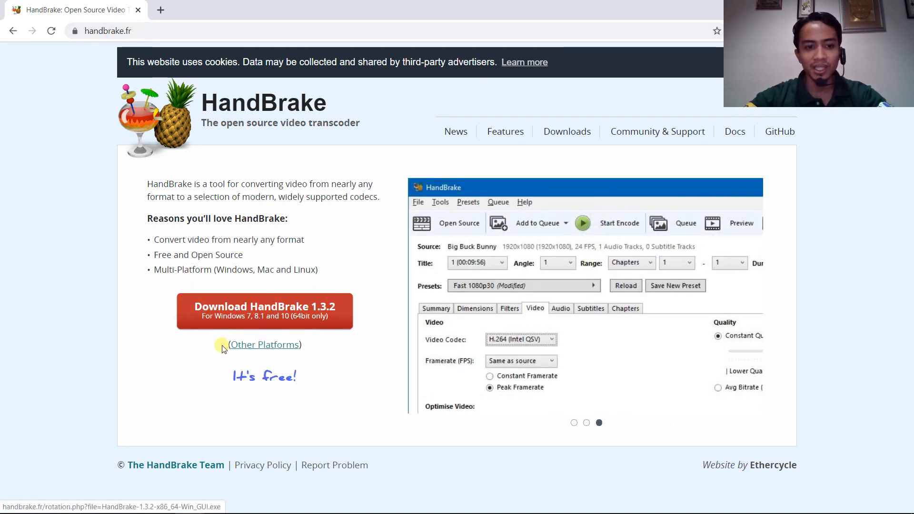
{"action": "left_click", "coordinate": [185, 318]}
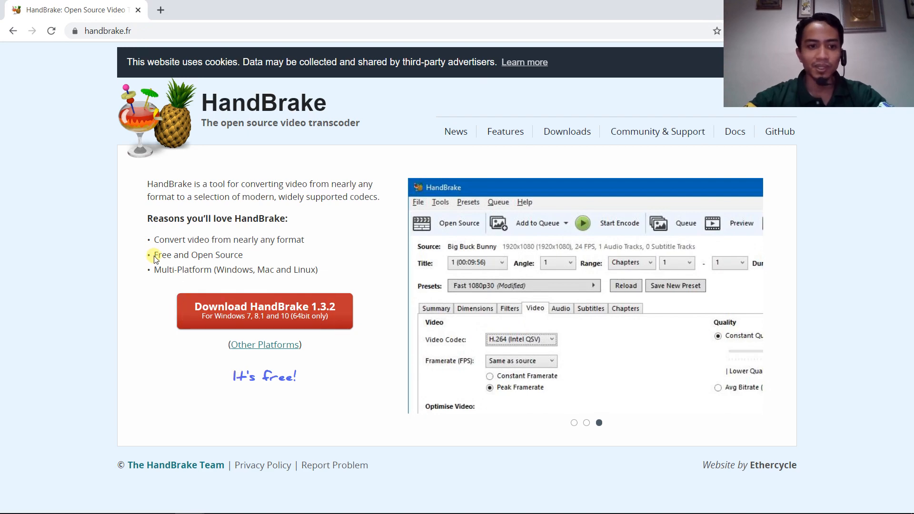
{"action": "left_click_drag", "start_coordinate": [152, 254], "coordinate": [243, 254]}
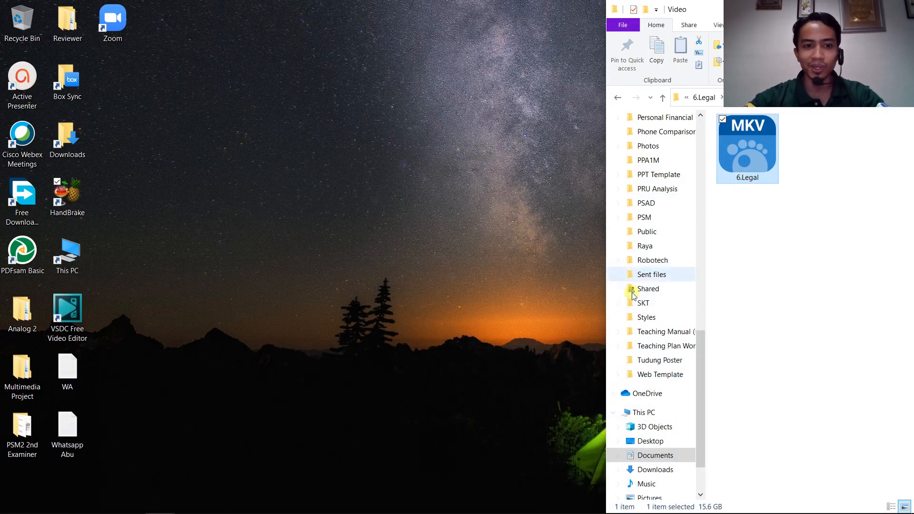
Launch HandBrake docked beside the folder window and load the 6.Legal video from that folder as the source
{"action": "left_click", "coordinate": [74, 198]}
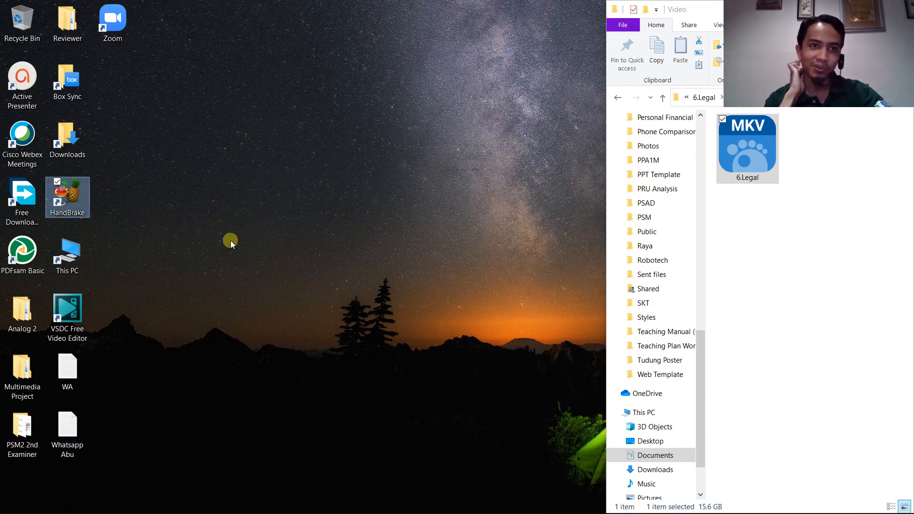
{"action": "key", "text": "Return"}
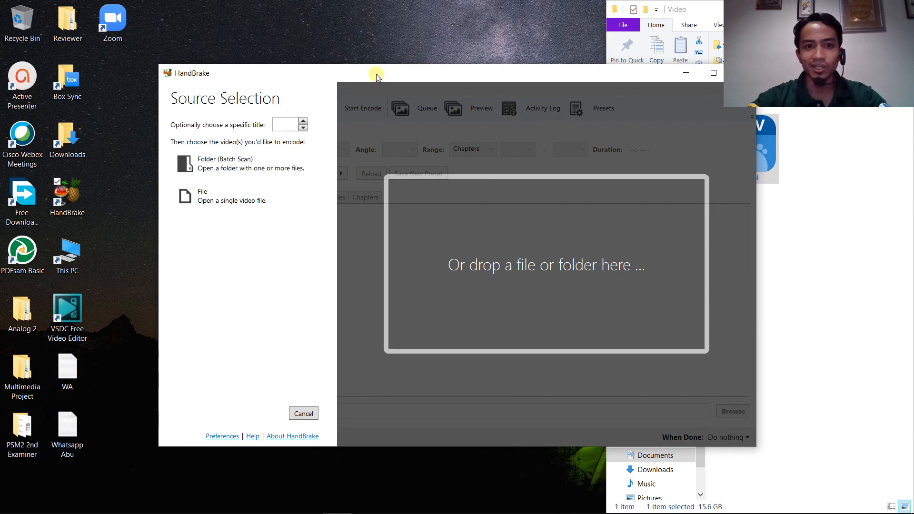
{"action": "left_click_drag", "start_coordinate": [376, 73], "coordinate": [0, 105]}
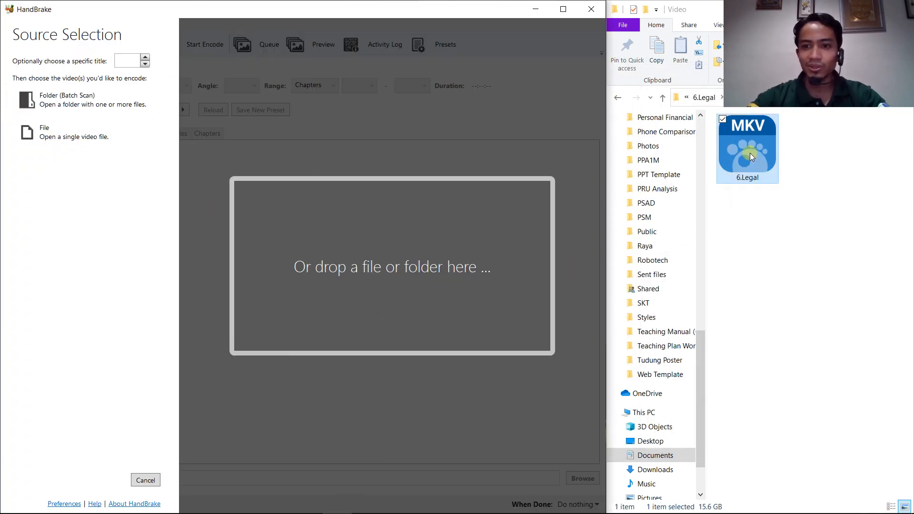
{"action": "left_click_drag", "start_coordinate": [750, 153], "coordinate": [481, 243]}
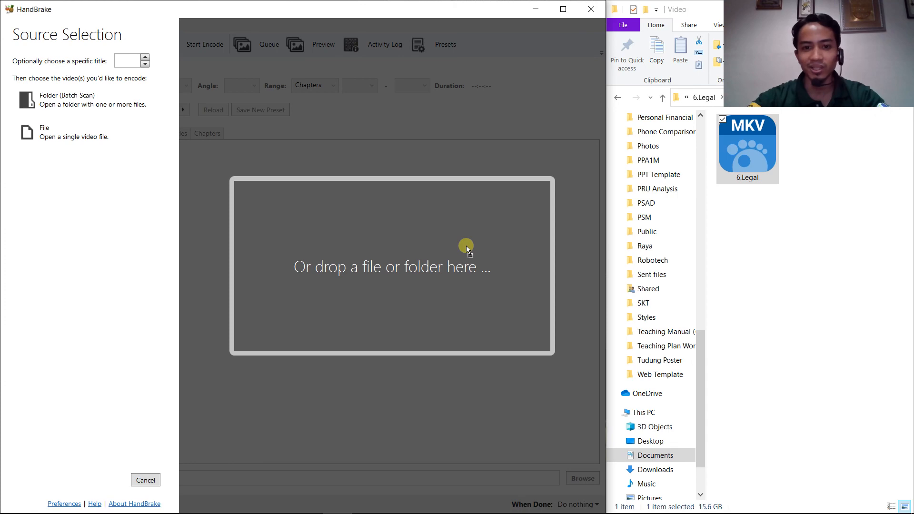
{"action": "left_click_drag", "start_coordinate": [467, 246], "coordinate": [466, 245]}
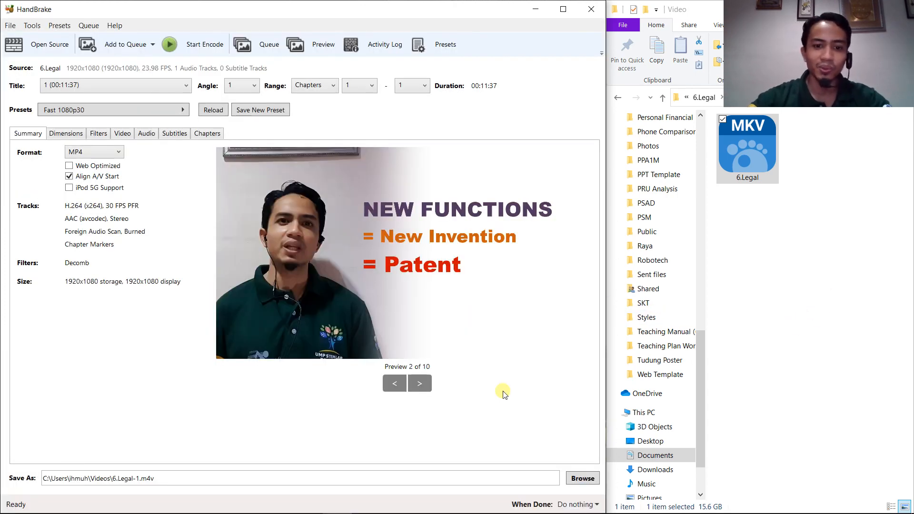
Step forward and back through the preview frames of the loaded 6.Legal source video
{"action": "left_click", "coordinate": [424, 384]}
{"action": "left_click", "coordinate": [422, 383]}
{"action": "left_click", "coordinate": [419, 384]}
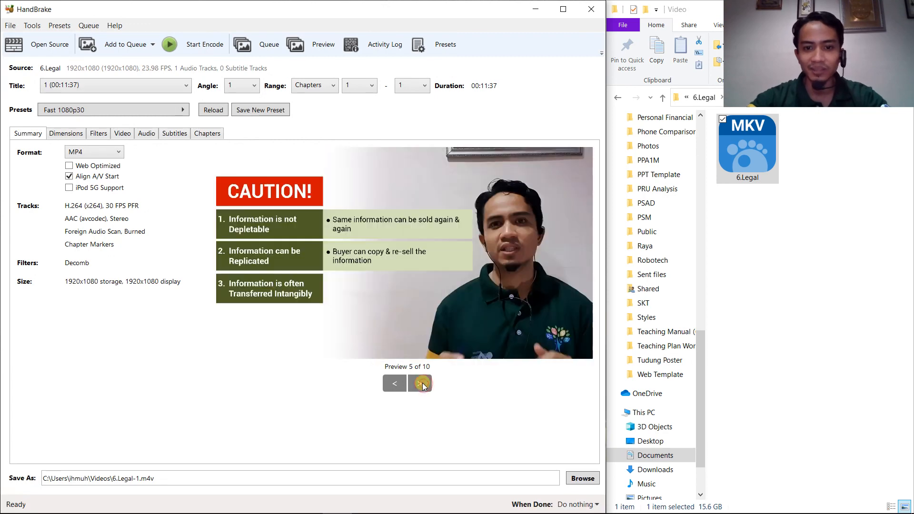
{"action": "left_click", "coordinate": [398, 384]}
{"action": "left_click", "coordinate": [402, 384]}
{"action": "left_click", "coordinate": [419, 384]}
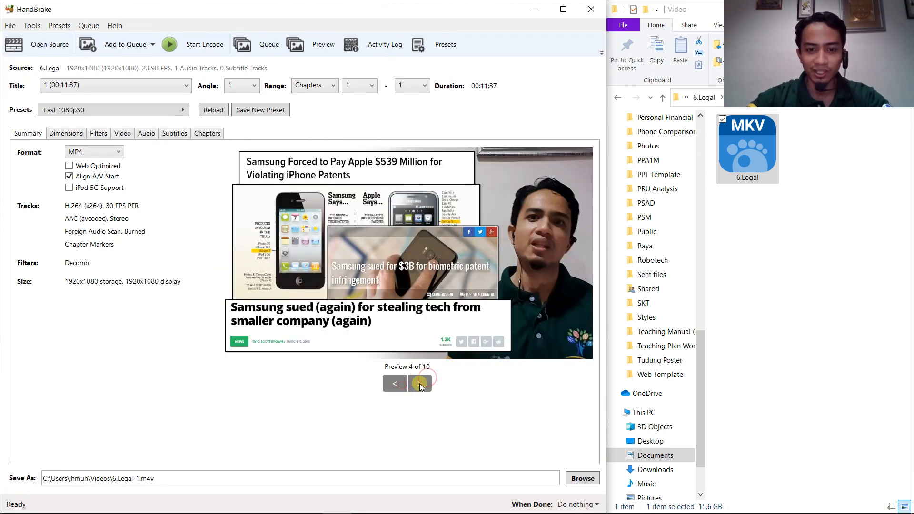
{"action": "left_click", "coordinate": [420, 384]}
{"action": "left_click", "coordinate": [397, 384]}
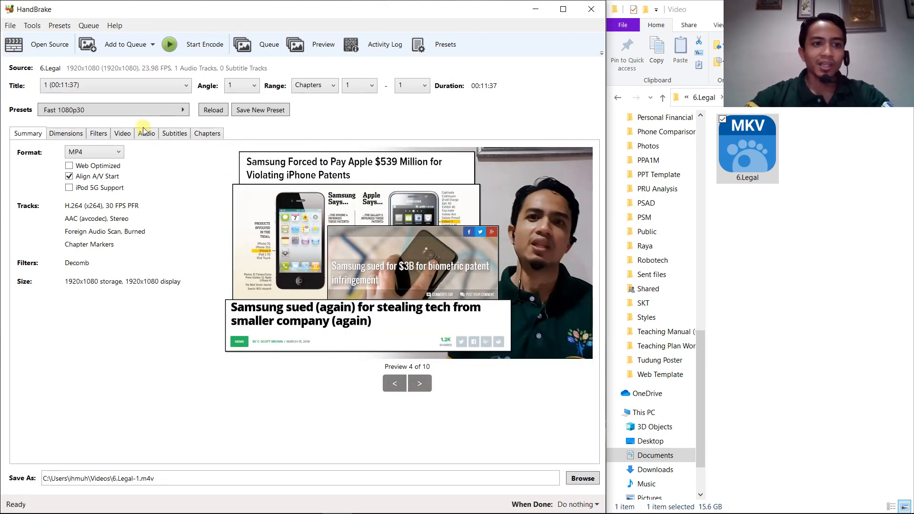
Apply the Matroska preset H.265 MKV 1080p30 to the 6.Legal encode
{"action": "left_click", "coordinate": [110, 113]}
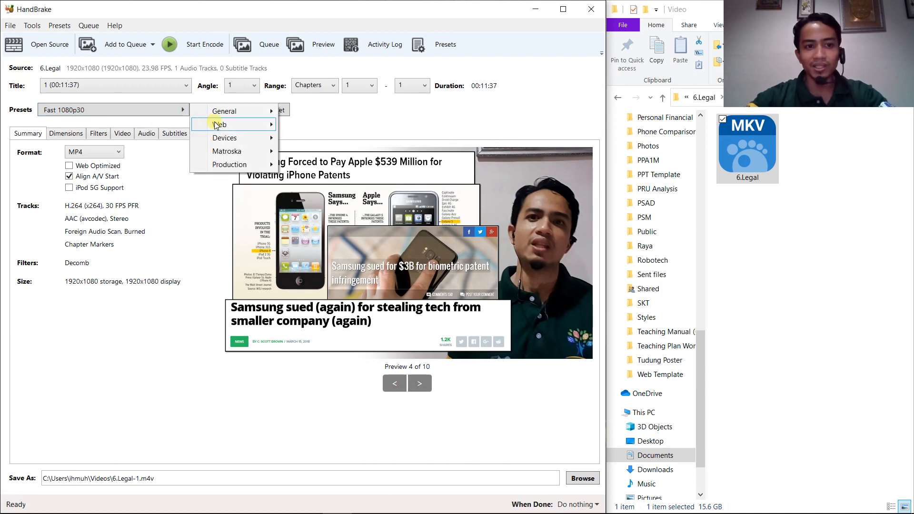
{"action": "mouse_move", "coordinate": [224, 151]}
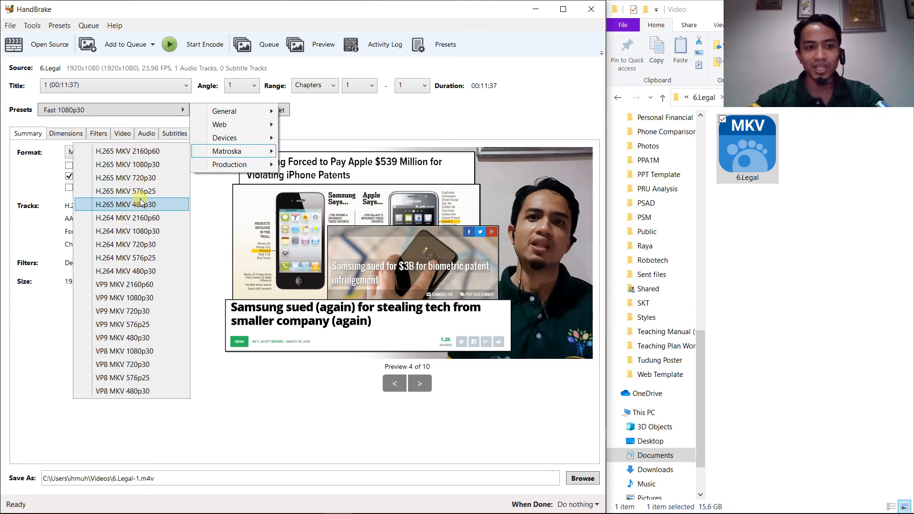
{"action": "left_click", "coordinate": [123, 164]}
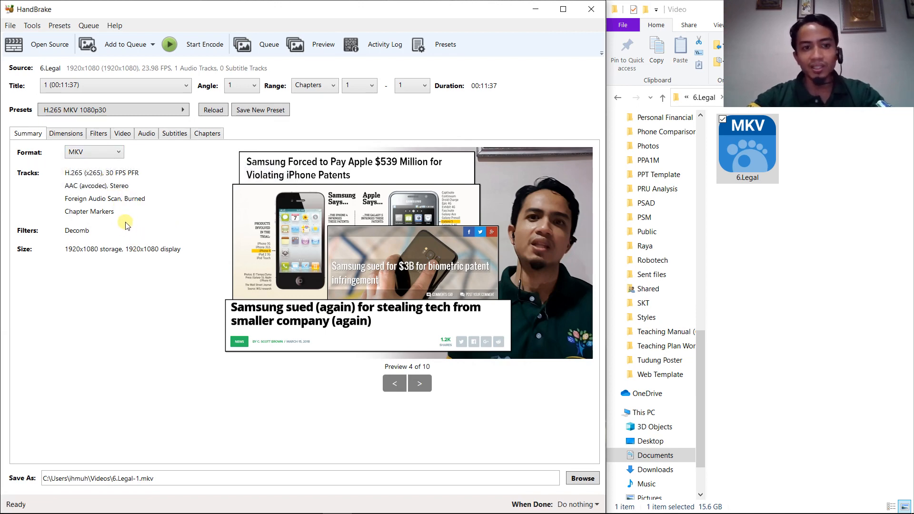
Review the preset's dimensions, filters, video, audio, subtitle and chapter settings, and return to the encode summary
{"action": "left_click", "coordinate": [67, 135]}
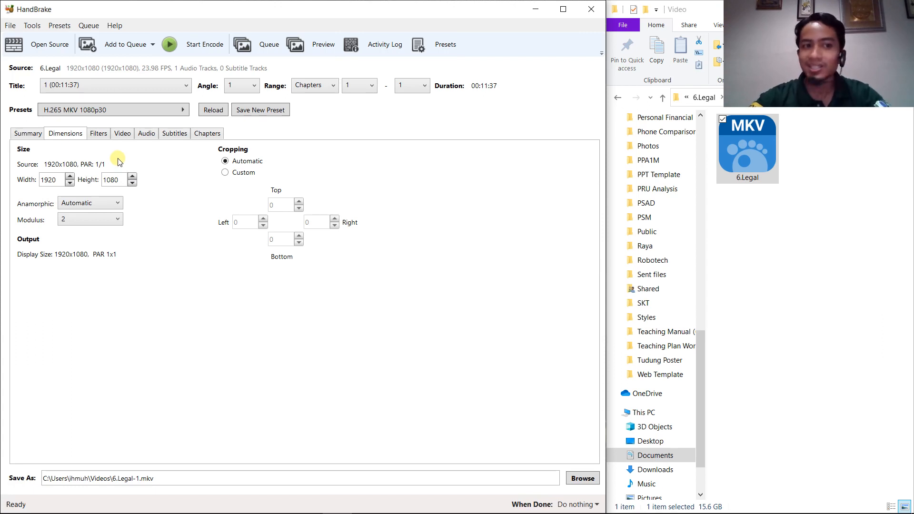
{"action": "left_click", "coordinate": [98, 138]}
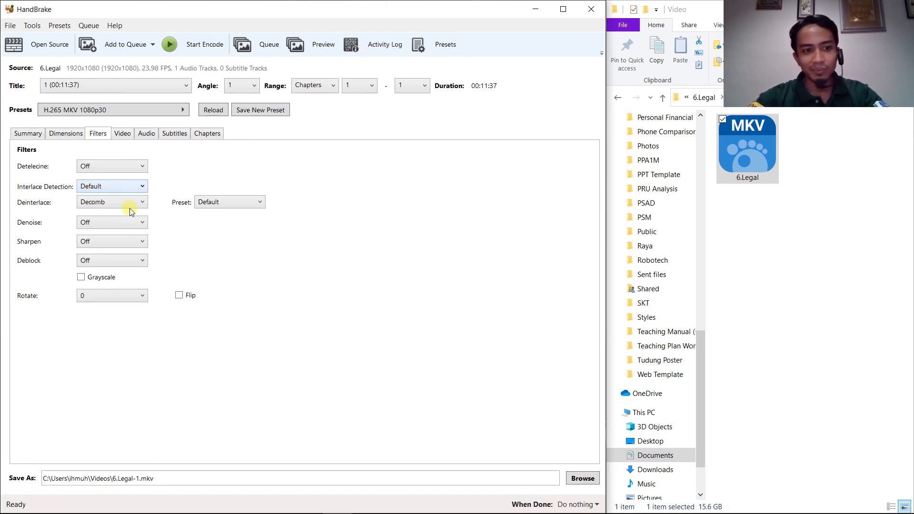
{"action": "left_click", "coordinate": [123, 136]}
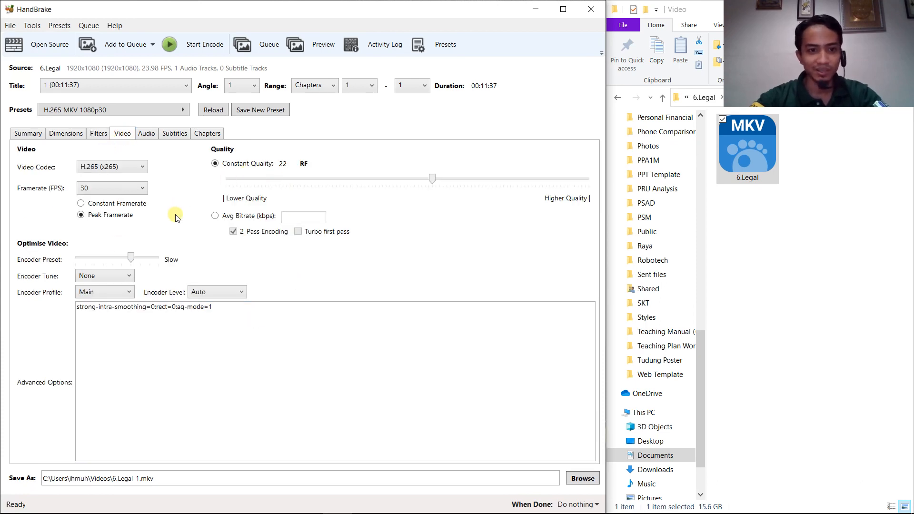
{"action": "left_click", "coordinate": [152, 138]}
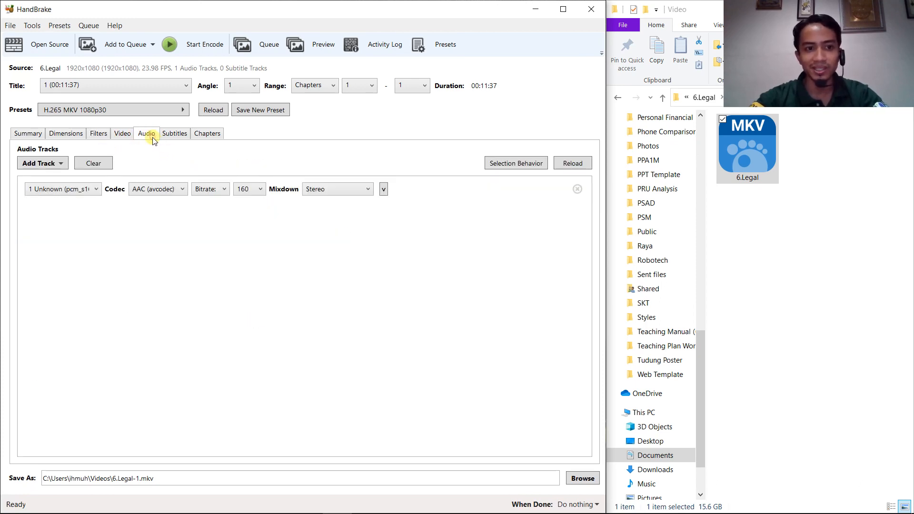
{"action": "left_click", "coordinate": [172, 134]}
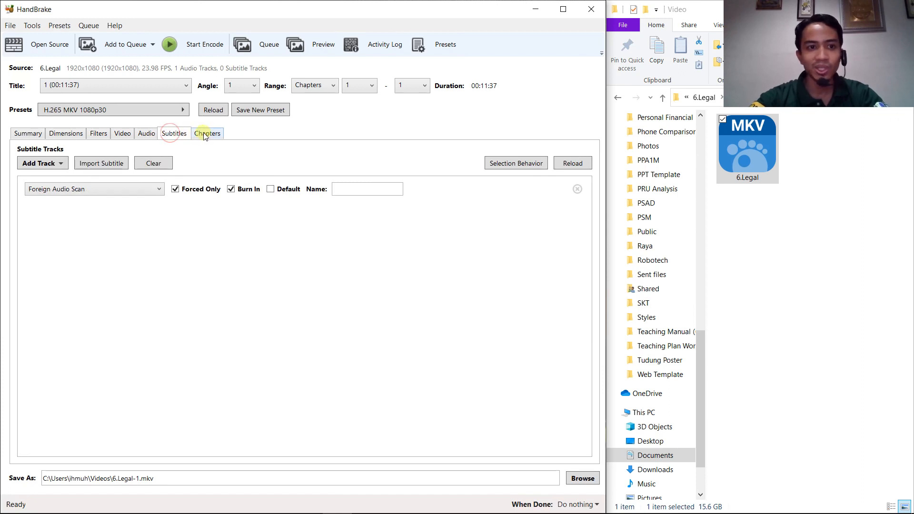
{"action": "left_click", "coordinate": [205, 136]}
{"action": "left_click", "coordinate": [174, 134]}
{"action": "left_click", "coordinate": [147, 134]}
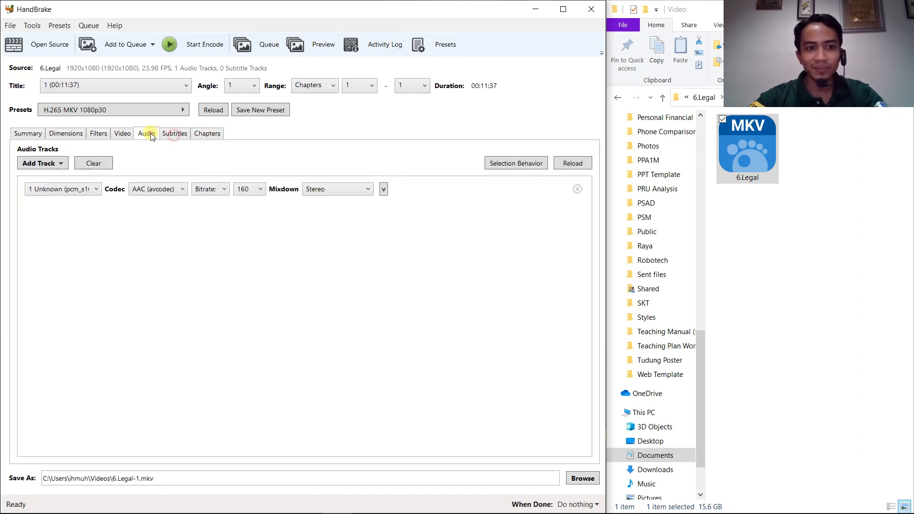
{"action": "left_click", "coordinate": [121, 135]}
{"action": "left_click", "coordinate": [98, 136]}
{"action": "left_click", "coordinate": [71, 137]}
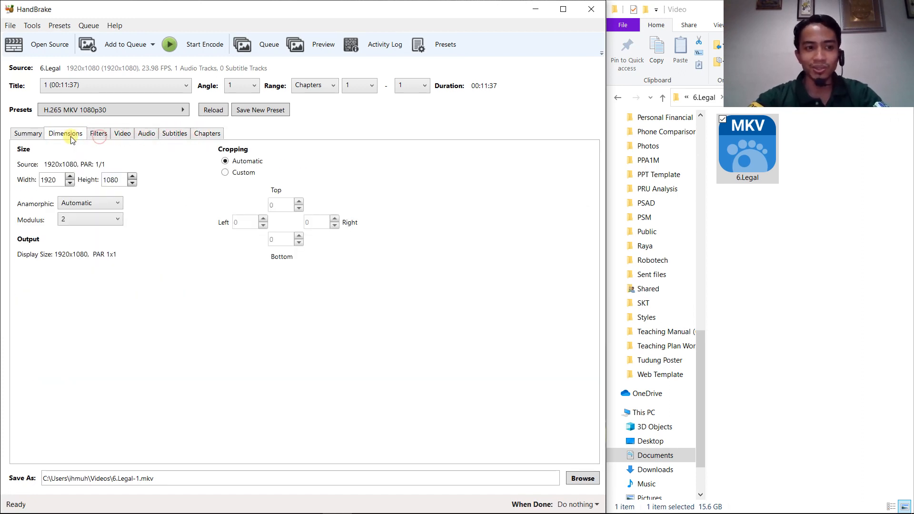
{"action": "left_click", "coordinate": [30, 132]}
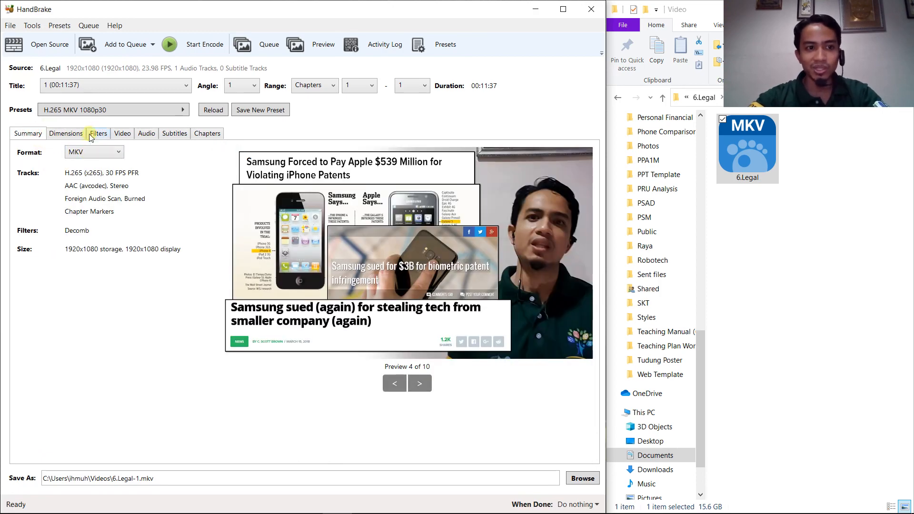
{"action": "left_click", "coordinate": [97, 115]}
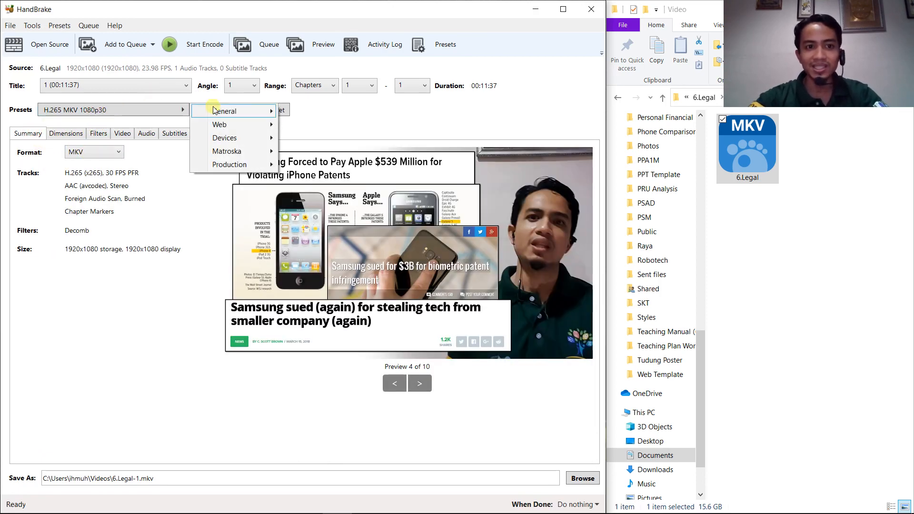
{"action": "mouse_move", "coordinate": [239, 149]}
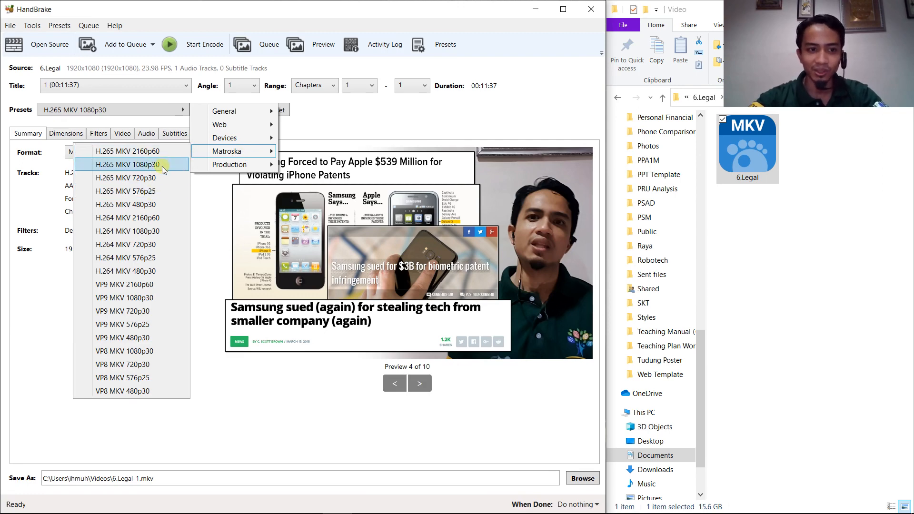
{"action": "left_click", "coordinate": [63, 318]}
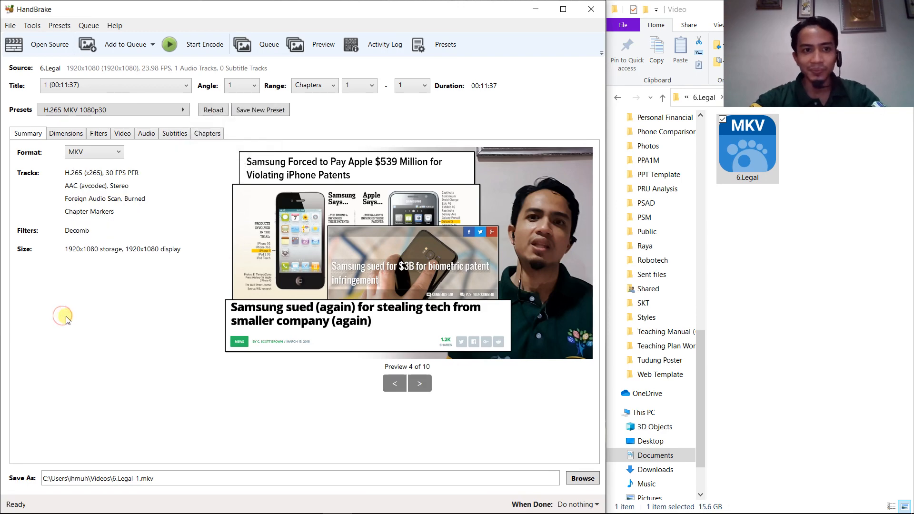
Change the encode's destination folder to the source video's own folder, Documents\ActivePresenter\6.Legal\Video, keeping a backslash before the file name
{"action": "left_click", "coordinate": [248, 479]}
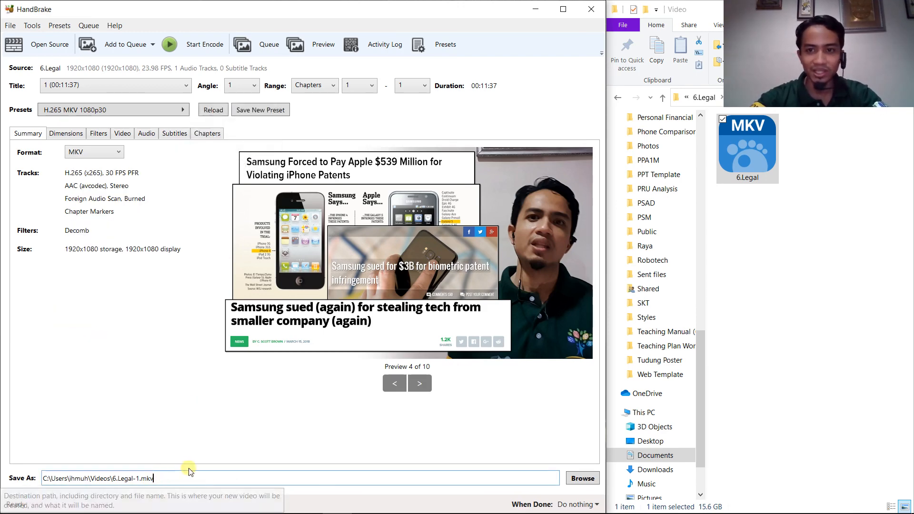
{"action": "left_click", "coordinate": [676, 99]}
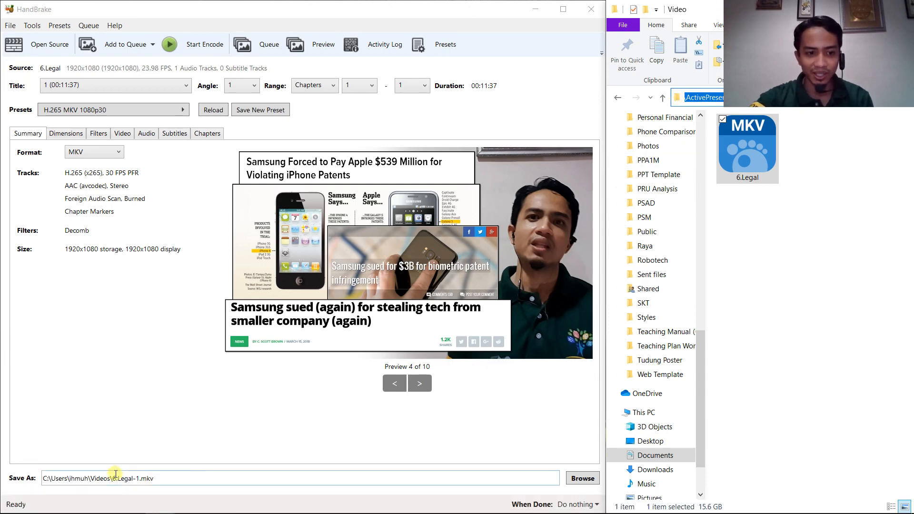
{"action": "left_click_drag", "start_coordinate": [113, 479], "coordinate": [40, 484]}
{"action": "type", "text": "C:\\Users\\ihmuh\\Documents\\ActivePresenter\\6.Legal\\Video"}
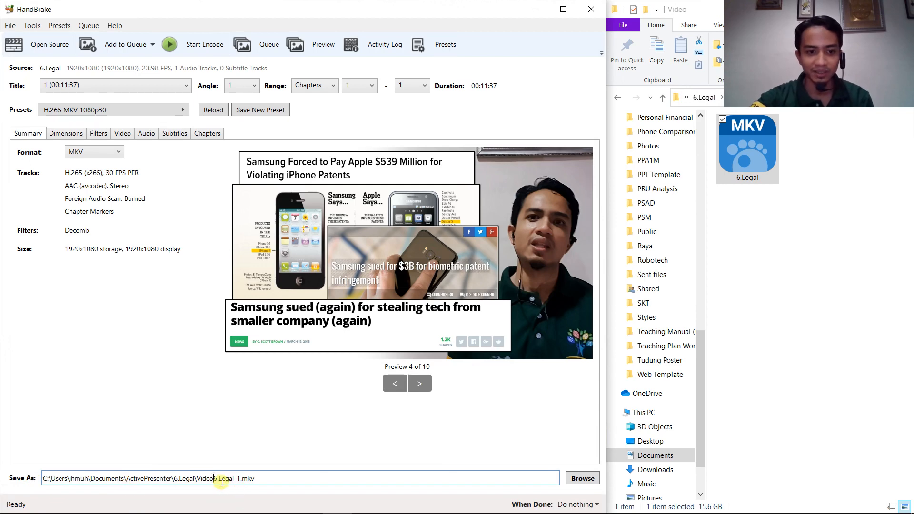
{"action": "type", "text": "\\"}
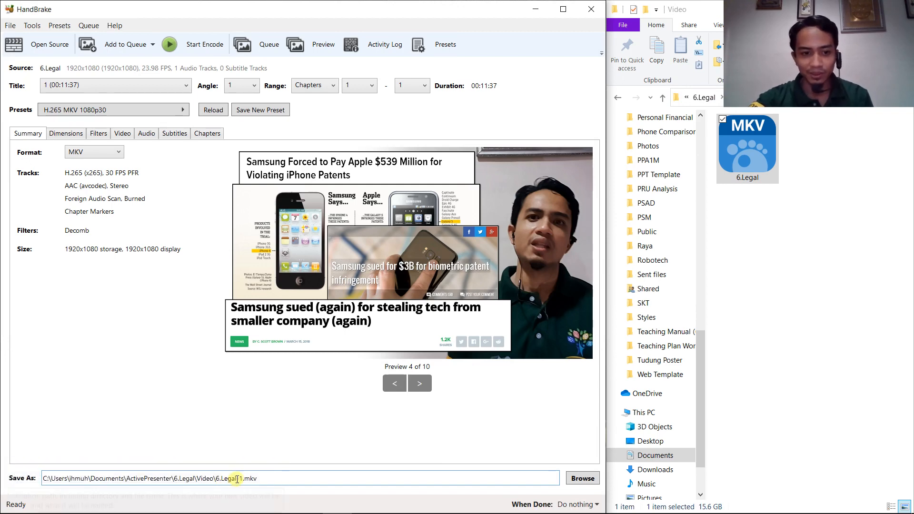
Rename the output file as 6.Legal-Edited-1.mkv and start the encode
{"action": "left_click", "coordinate": [236, 480]}
{"action": "type", "text": "-E"}
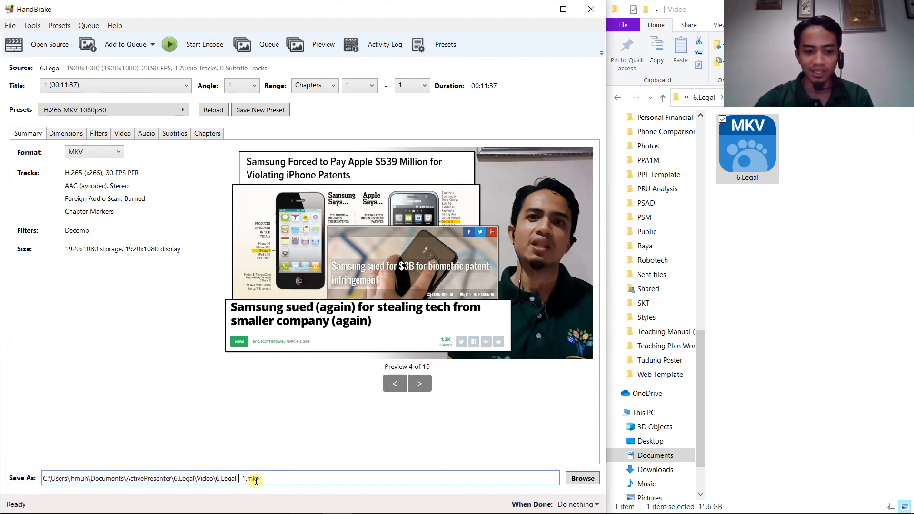
{"action": "type", "text": "dited-"}
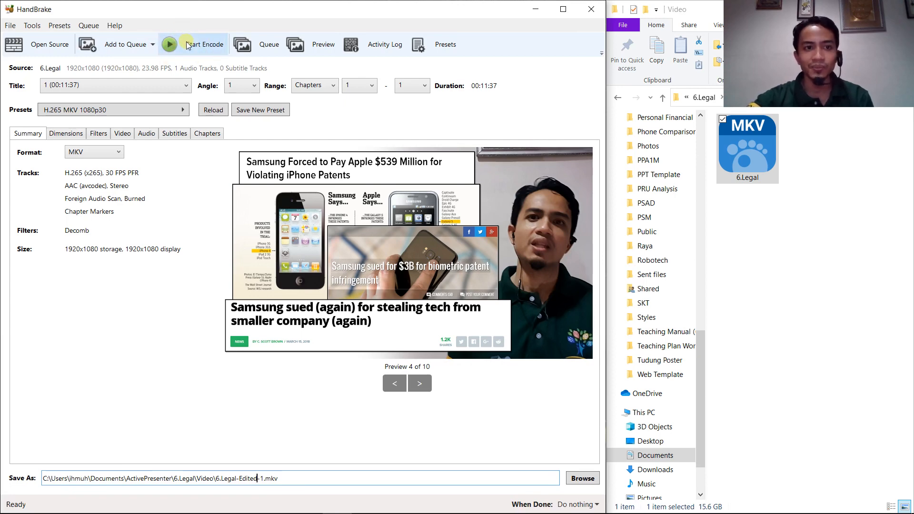
{"action": "left_click", "coordinate": [187, 45]}
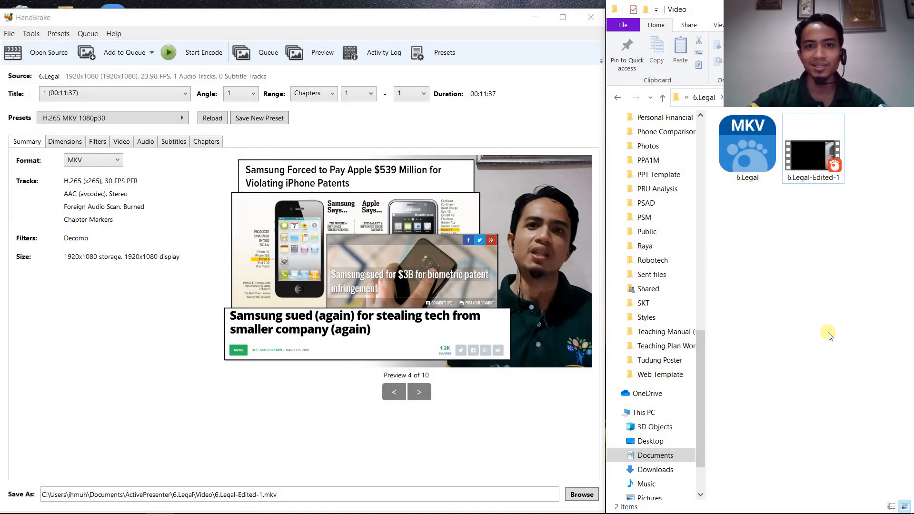
Check the file size of the encoded 6.Legal-Edited-1 video in its file properties
{"action": "left_click", "coordinate": [825, 164]}
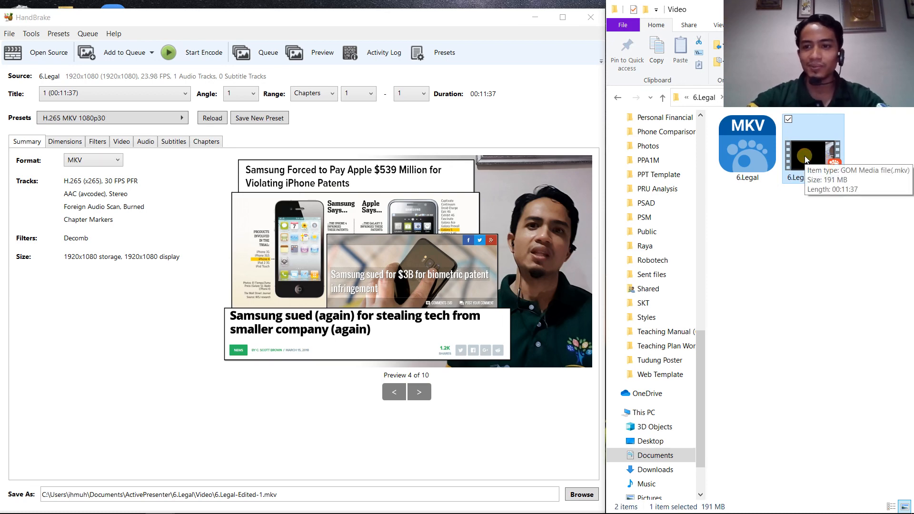
{"action": "right_click", "coordinate": [805, 160]}
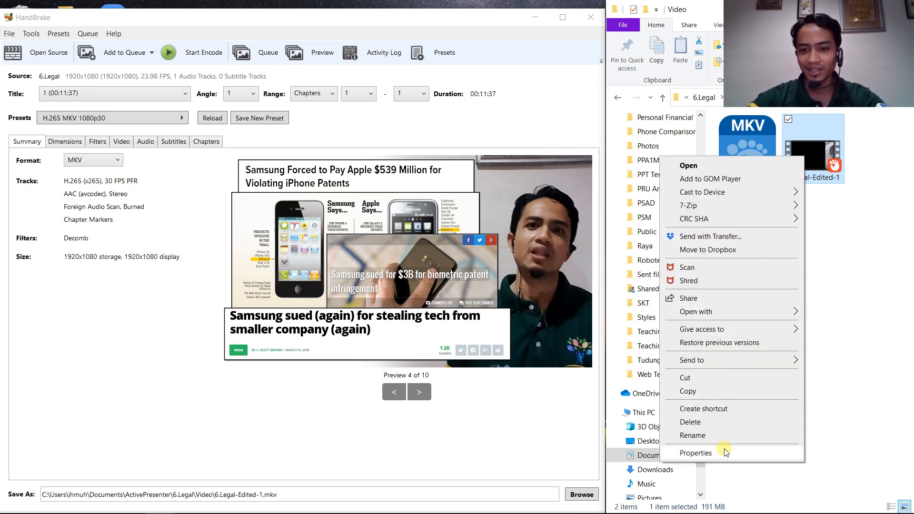
{"action": "left_click", "coordinate": [724, 450]}
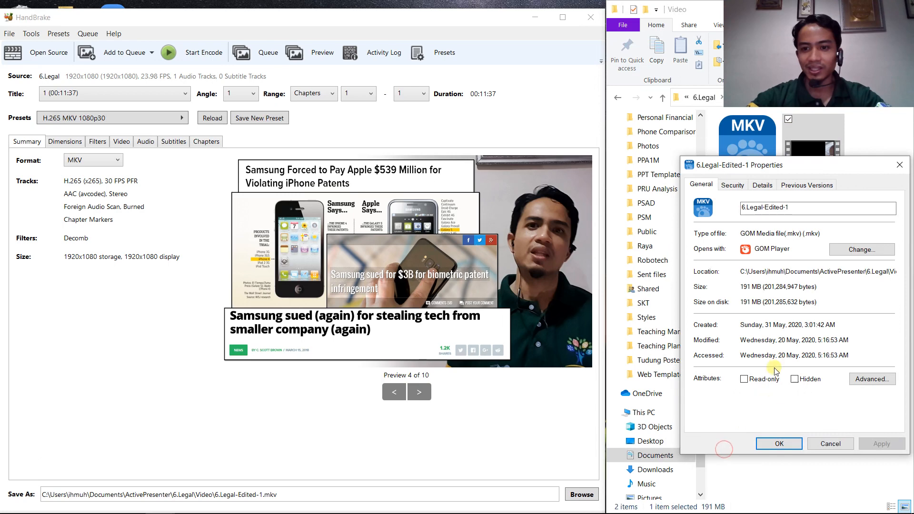
{"action": "left_click", "coordinate": [740, 289]}
{"action": "left_click_drag", "start_coordinate": [739, 289], "coordinate": [763, 288]}
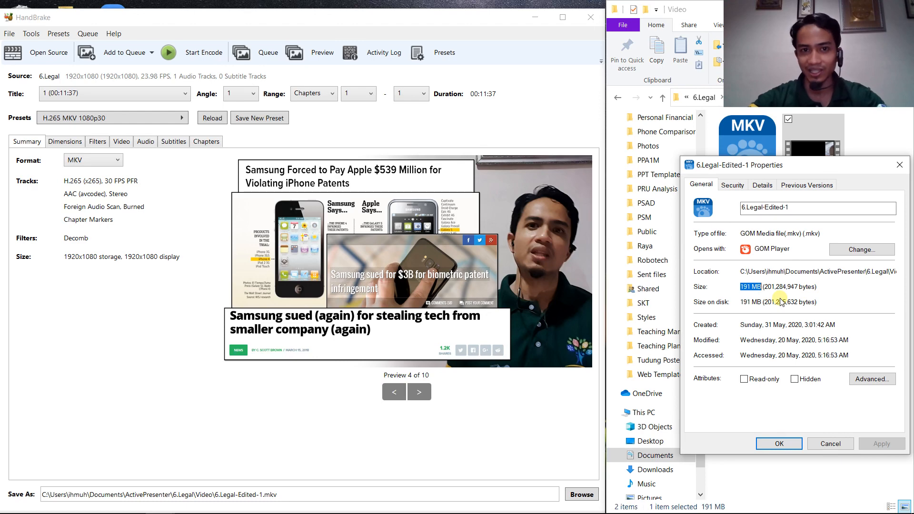
{"action": "left_click", "coordinate": [778, 443]}
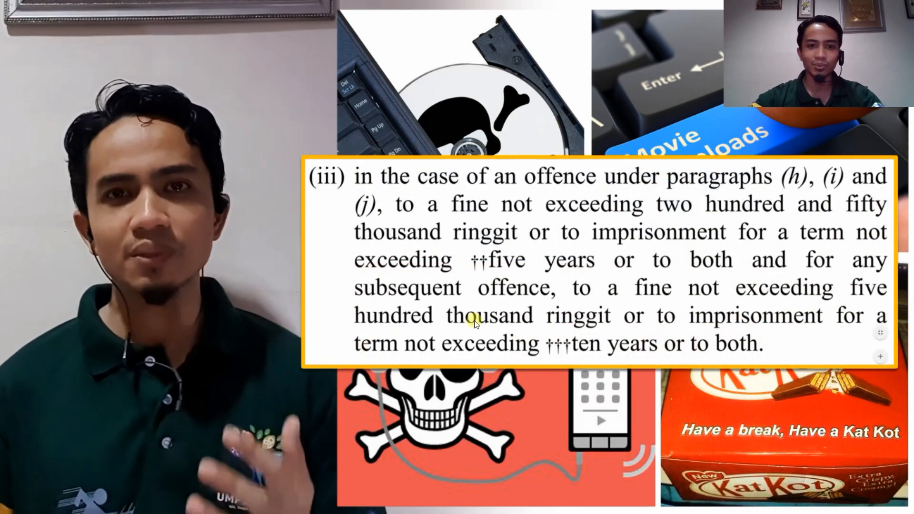
Exit full-screen playback of 6.Legal-Edited-1, close the player, and open the original 6.Legal video from the same folder
{"action": "key", "text": "Escape"}
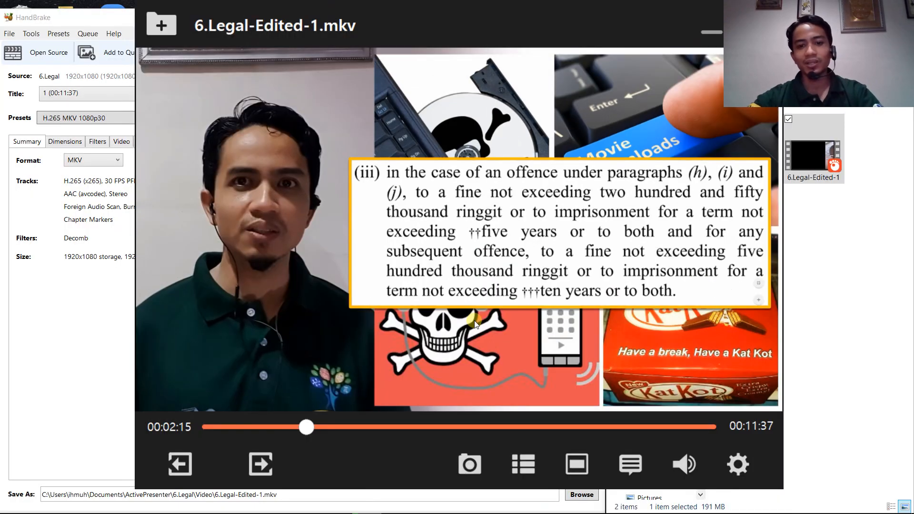
{"action": "left_click", "coordinate": [767, 26]}
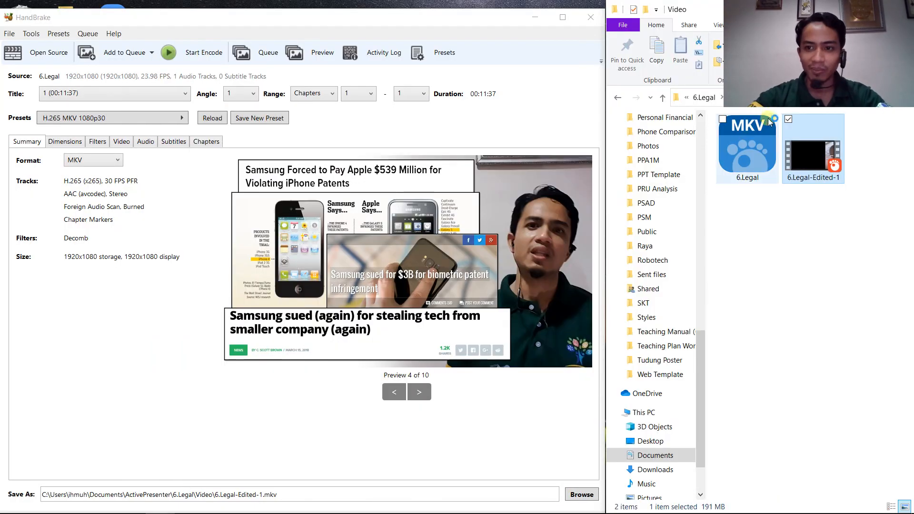
{"action": "double_click", "coordinate": [742, 153]}
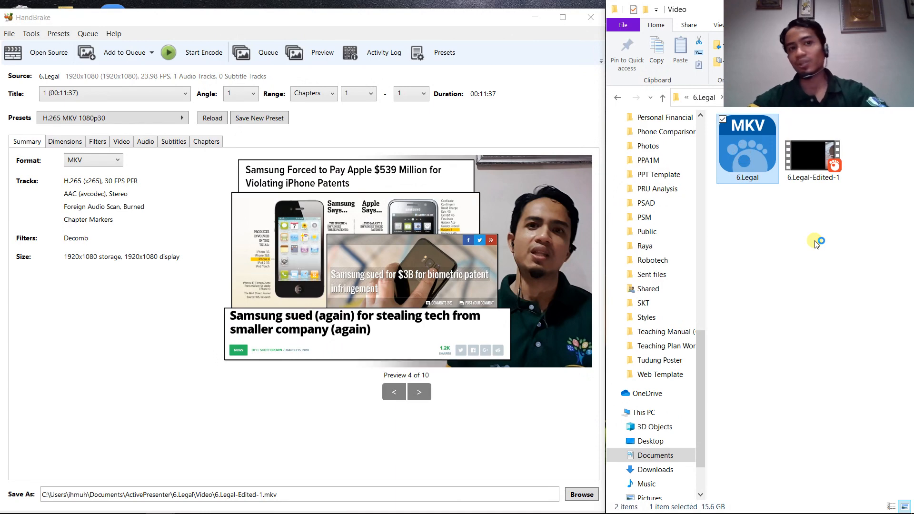